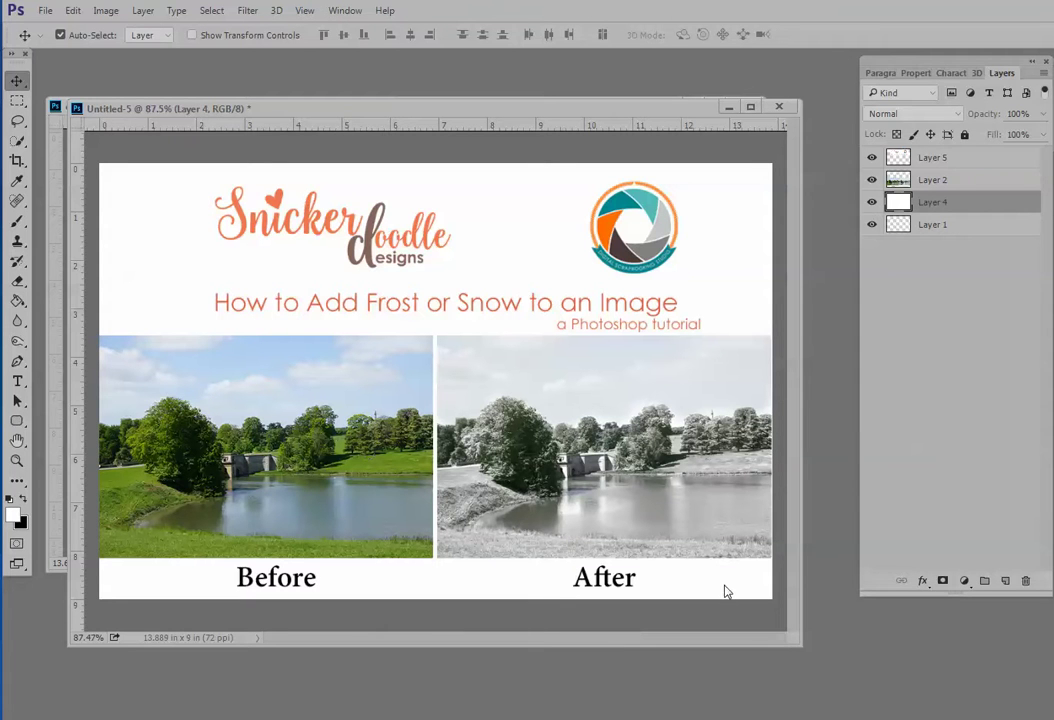
Minimize the title document and add a Channel Mixer adjustment layer above the Photo layer in example copy 2.
left_click(729, 107)
left_click_drag(584, 110, 612, 112)
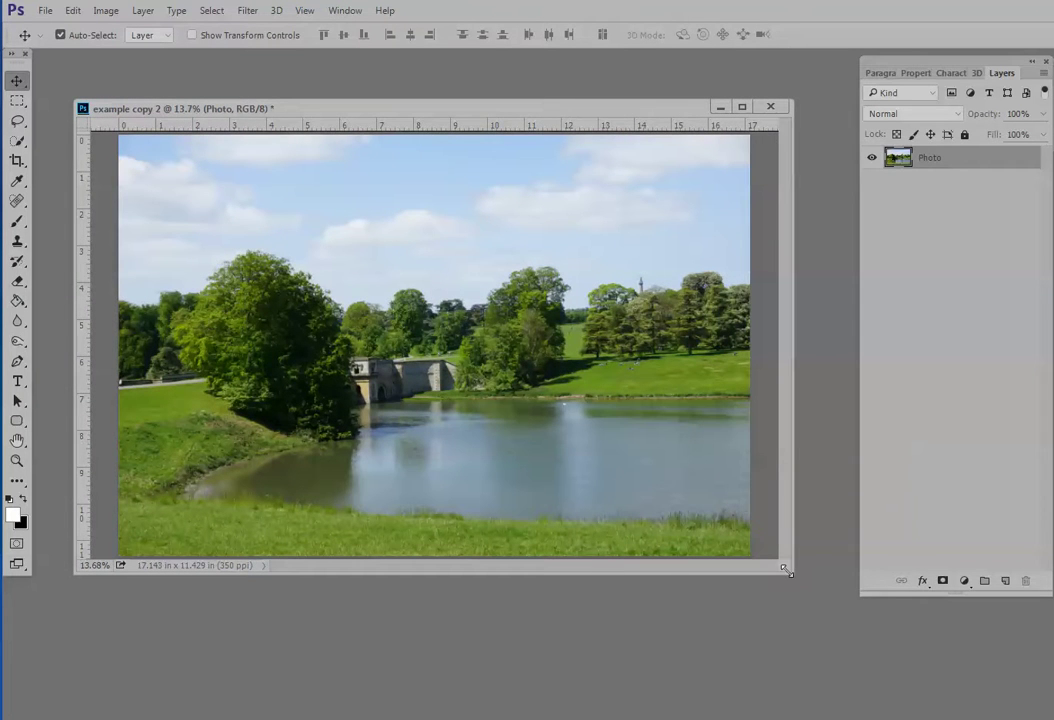
left_click_drag(791, 574, 791, 597)
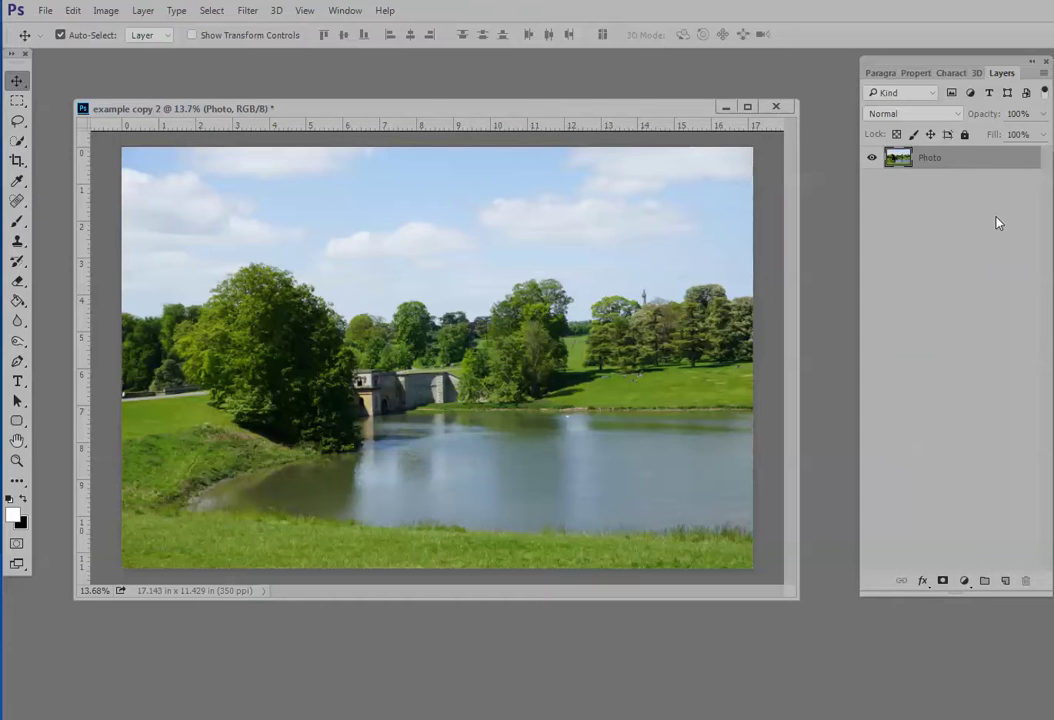
left_click(966, 585)
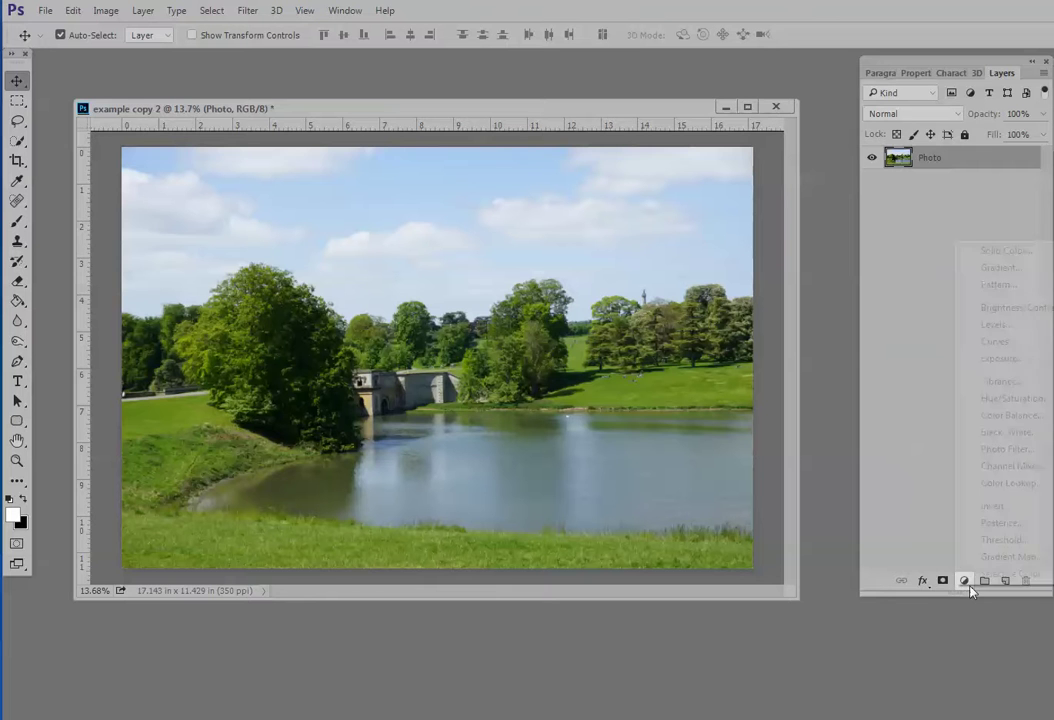
left_click(1006, 474)
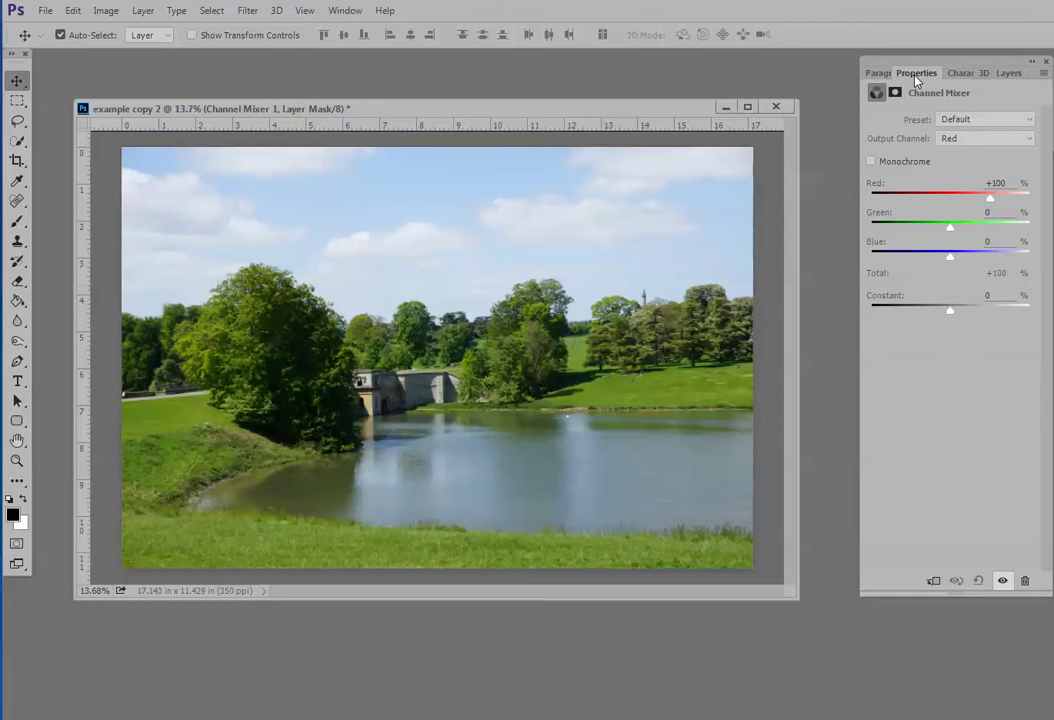
left_click(345, 10)
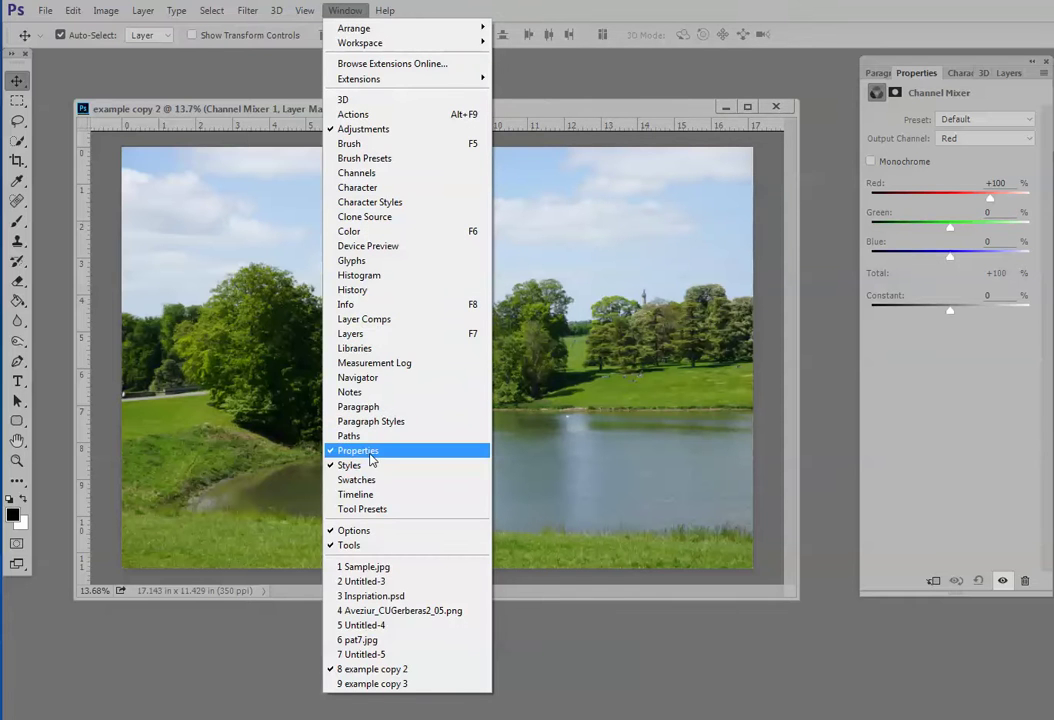
left_click(834, 89)
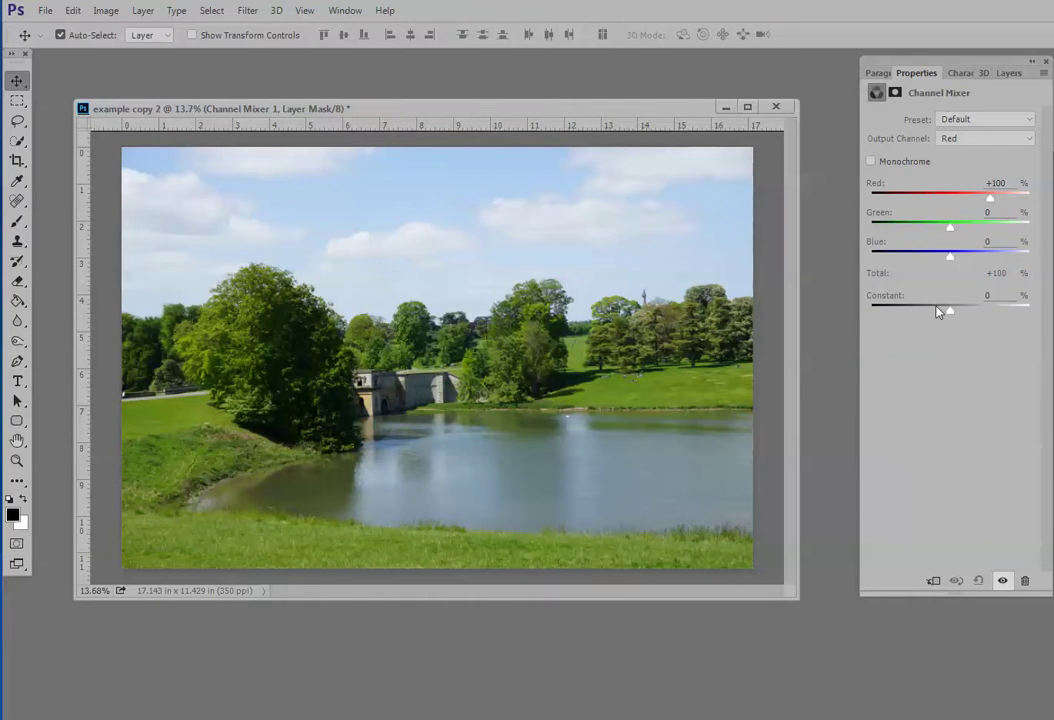
Set the Channel Mixer 1 layer's blending mode to Lighten.
left_click(1008, 74)
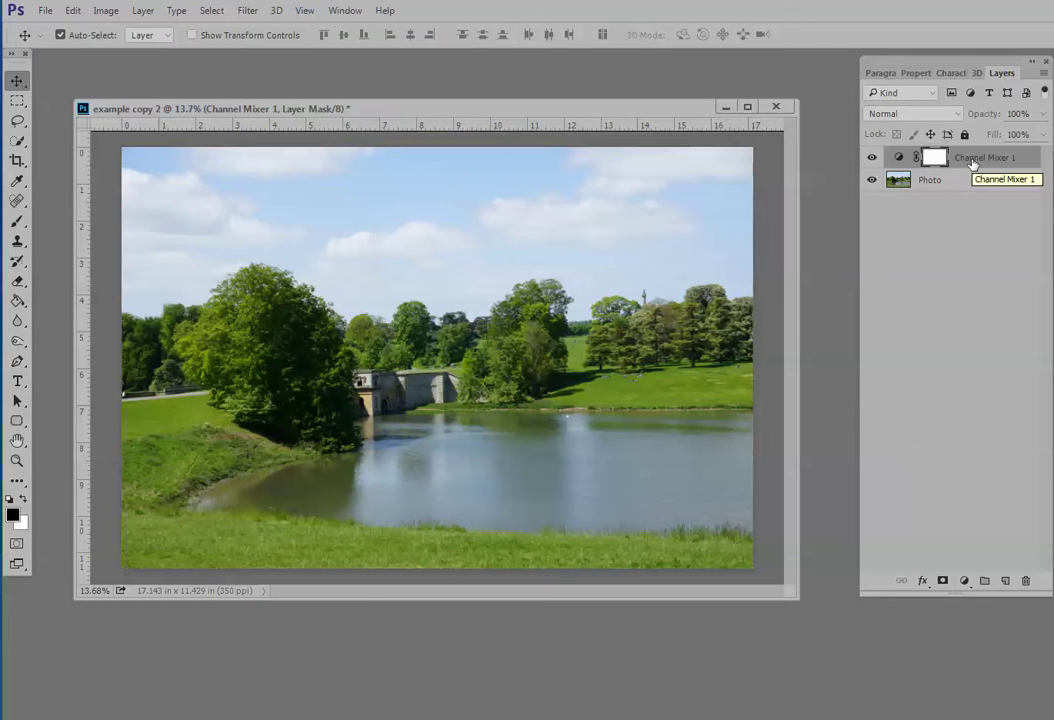
left_click(930, 115)
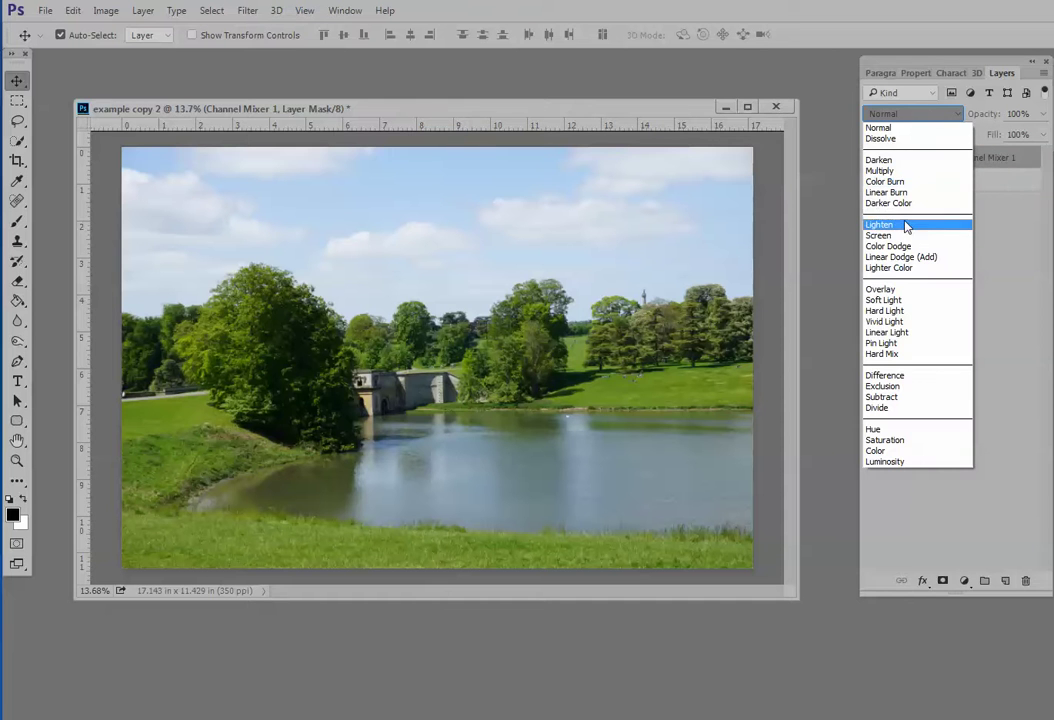
left_click(905, 226)
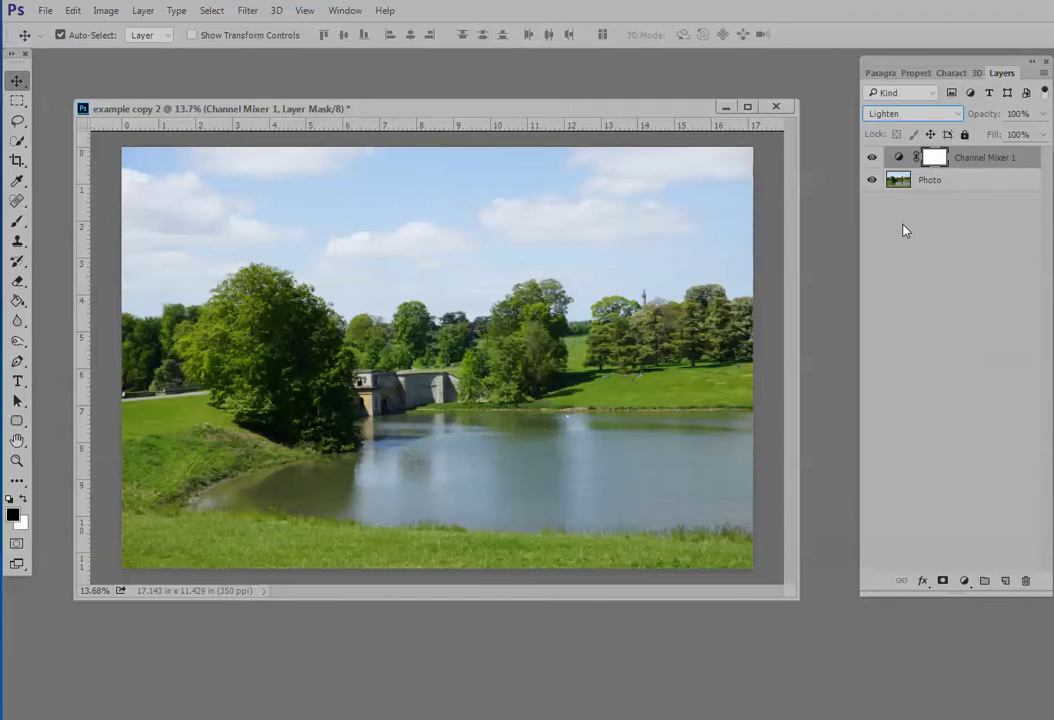
Make the Channel Mixer adjustment monochrome with Red +200%, Green +101%, Blue +6% and Constant -41%.
double_click(899, 159)
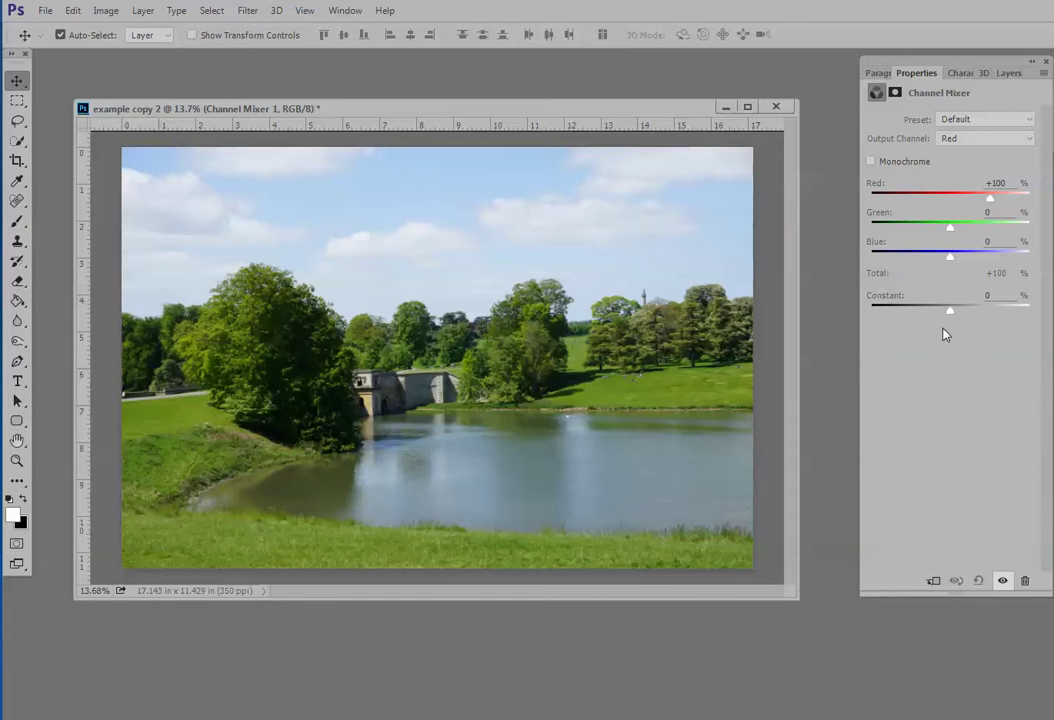
left_click(871, 162)
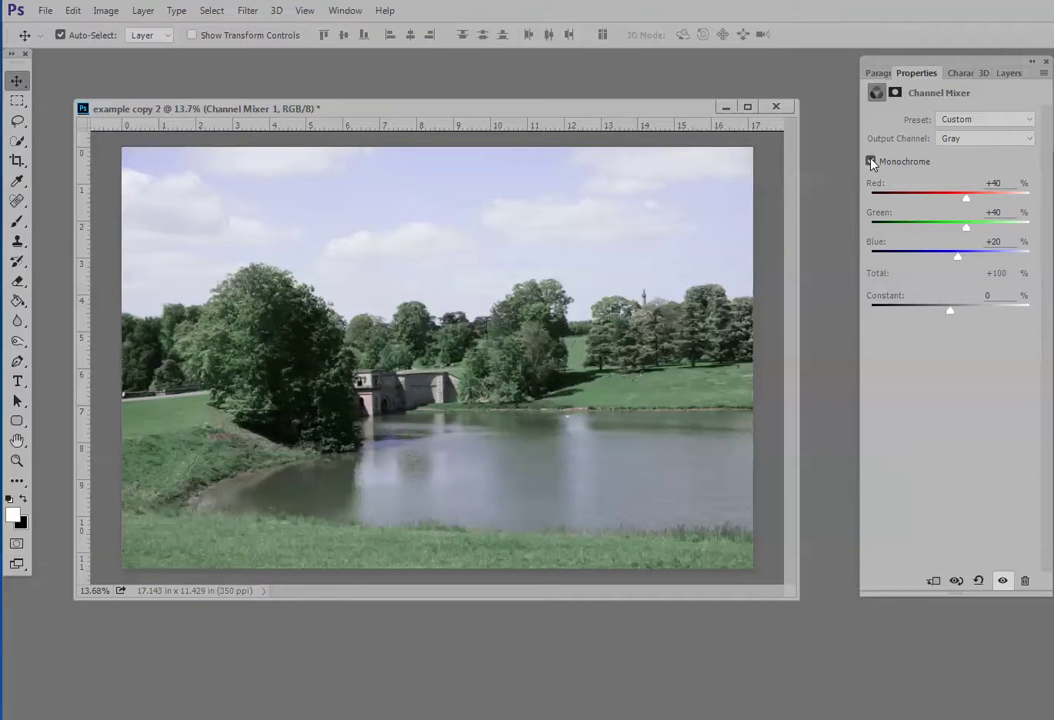
left_click(871, 162)
left_click_drag(967, 203, 1028, 207)
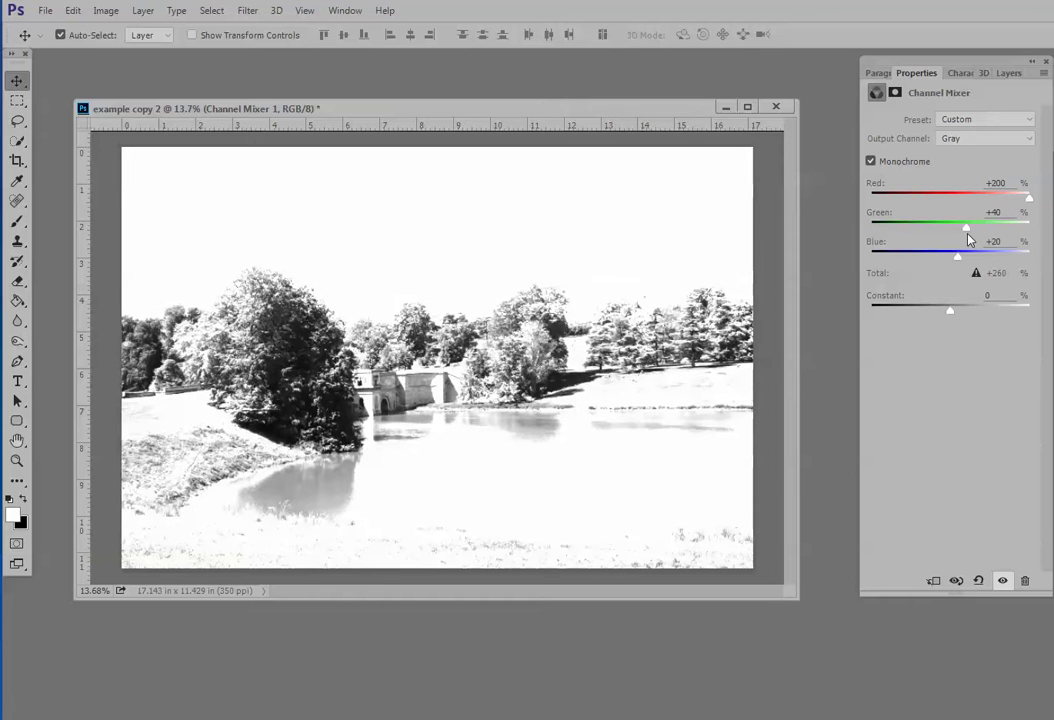
left_click_drag(967, 229, 992, 239)
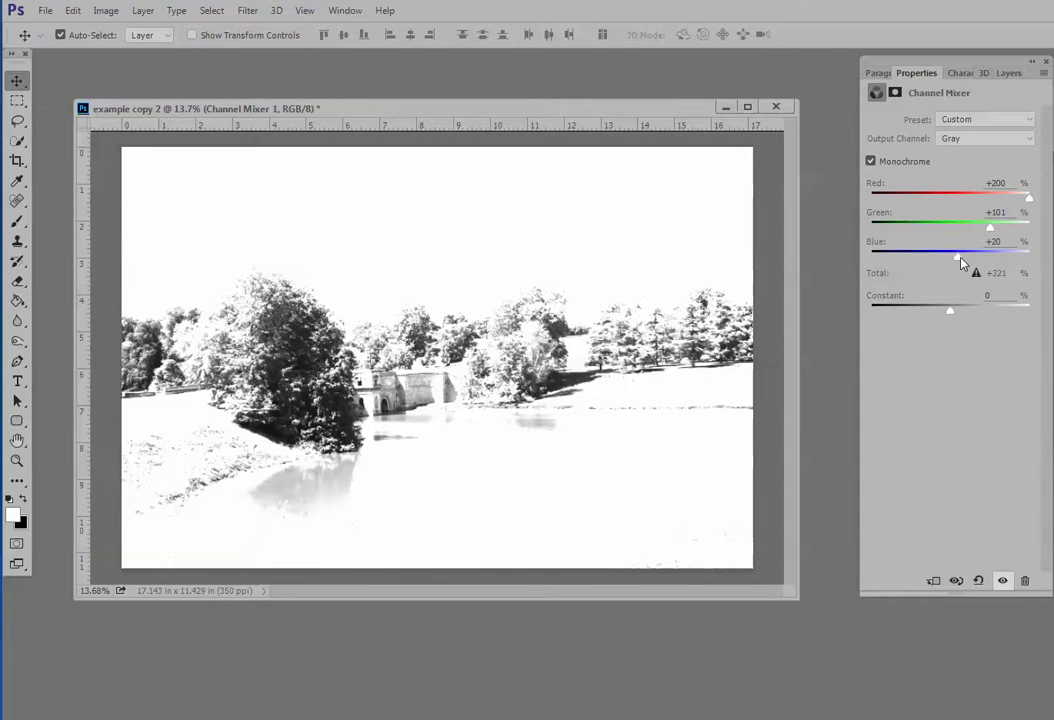
mouse_move(963, 256)
left_mouse_down()
mouse_move(947, 260)
mouse_move(953, 266)
left_mouse_up()
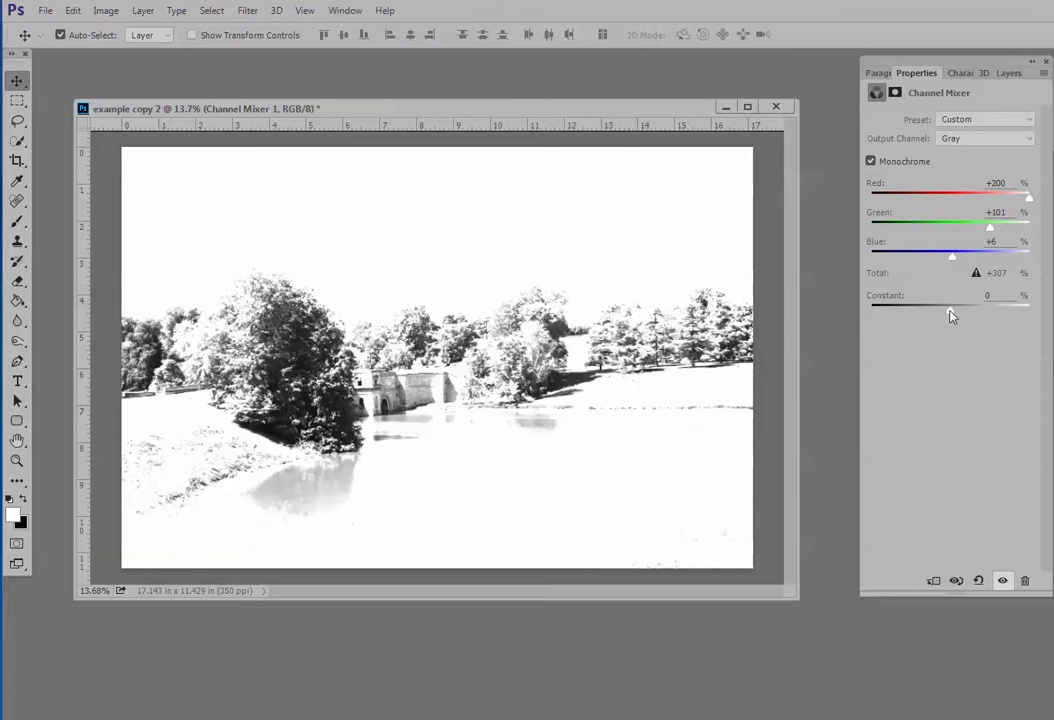
mouse_move(951, 313)
left_mouse_down()
mouse_move(925, 318)
mouse_move(935, 318)
left_mouse_up()
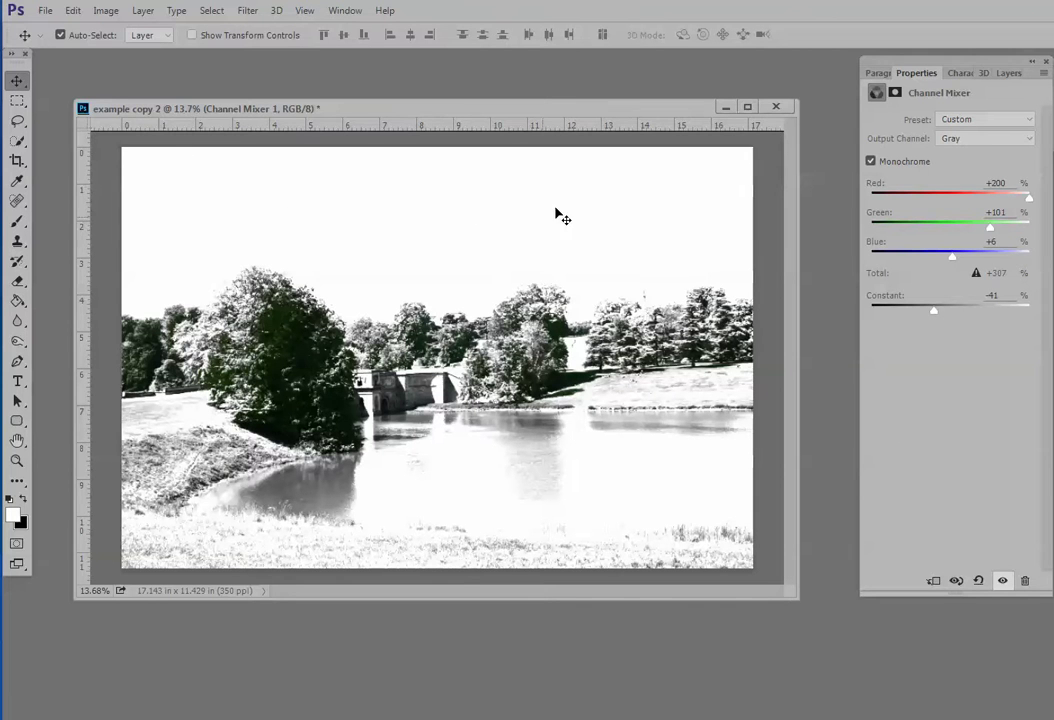
Paint black over the sky on the Channel Mixer 1 layer mask with the brush enlarged to 800 px.
left_click(1009, 76)
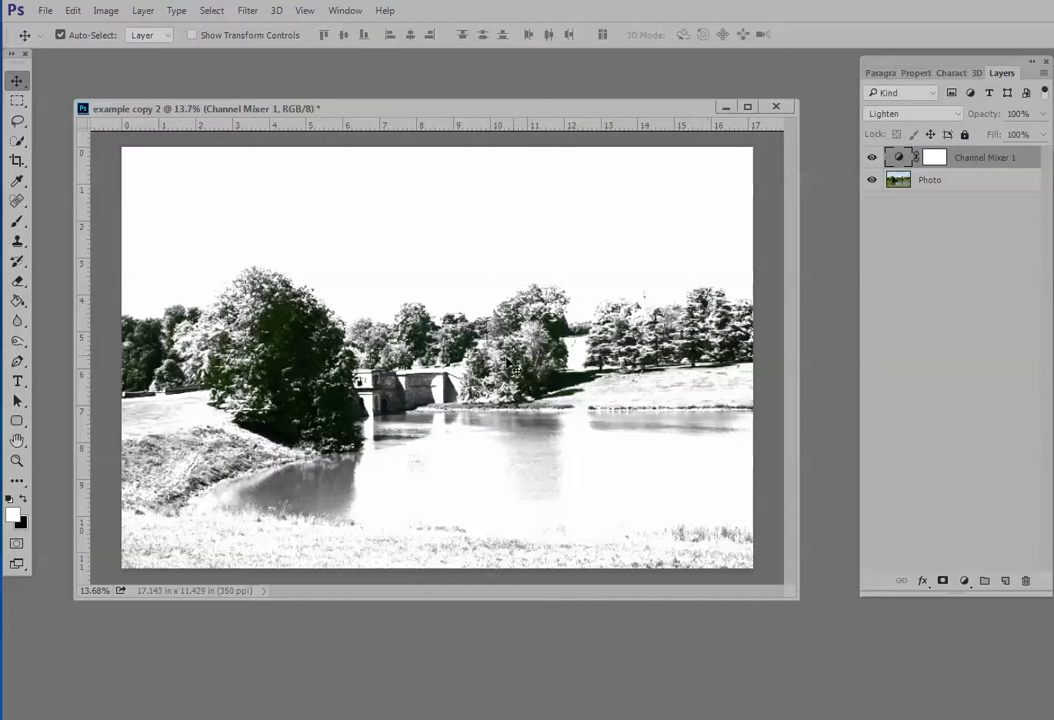
left_click(23, 499)
left_click(20, 221)
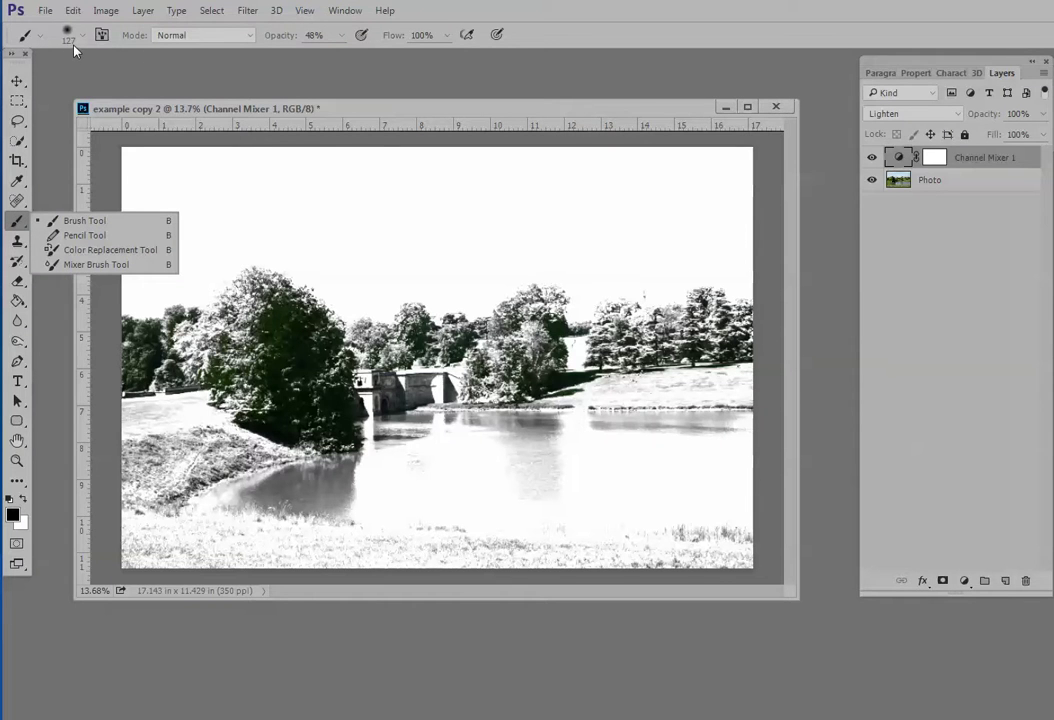
left_click(934, 157)
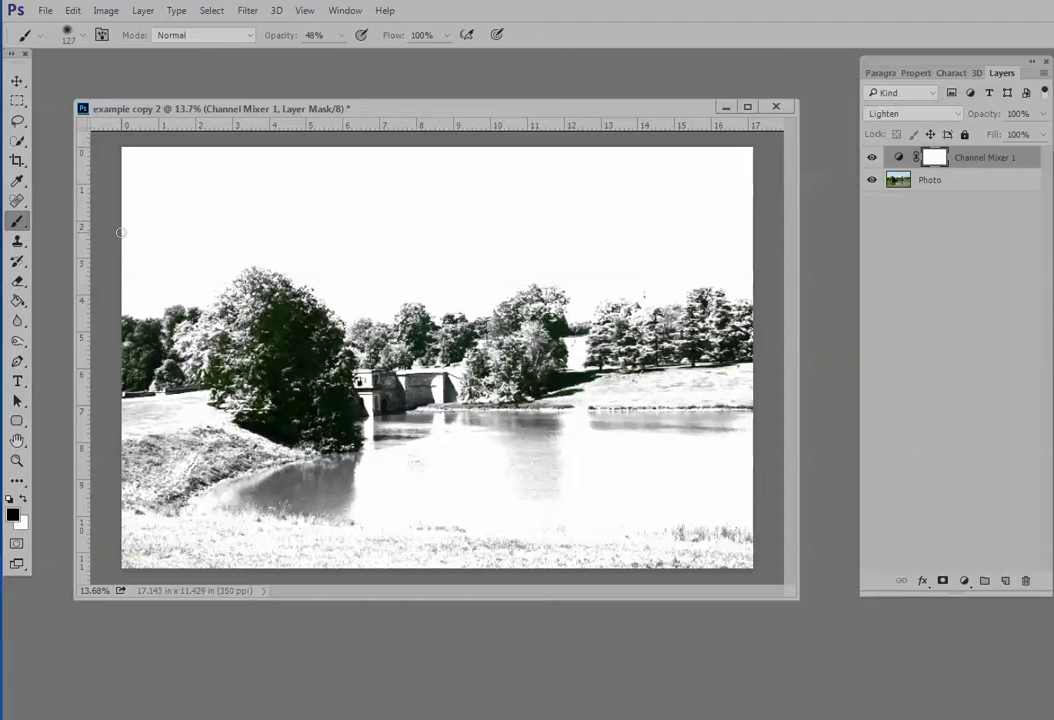
key("bracketright")
key("bracketright")
key("bracketright")
key("bracketright")
key("bracketright")
key("bracketright")
key("bracketright")
key("bracketright")
key("bracketright")
key("bracketright")
mouse_move(129, 158)
left_mouse_down()
mouse_move(166, 247)
mouse_move(186, 183)
mouse_move(216, 220)
mouse_move(232, 179)
mouse_move(293, 178)
mouse_move(324, 228)
mouse_move(373, 191)
mouse_move(390, 256)
mouse_move(416, 168)
mouse_move(564, 184)
mouse_move(466, 220)
mouse_move(470, 263)
mouse_move(505, 207)
left_mouse_up()
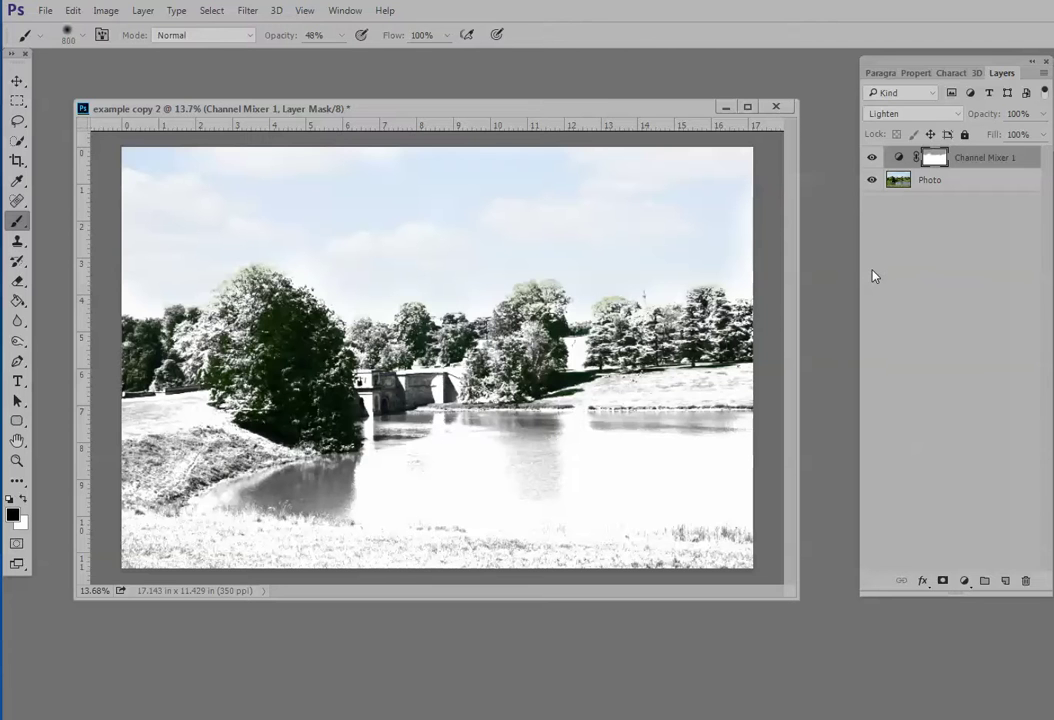
Readjust the Channel Mixer layer to Blue -54% and Constant -64%.
left_click(917, 74)
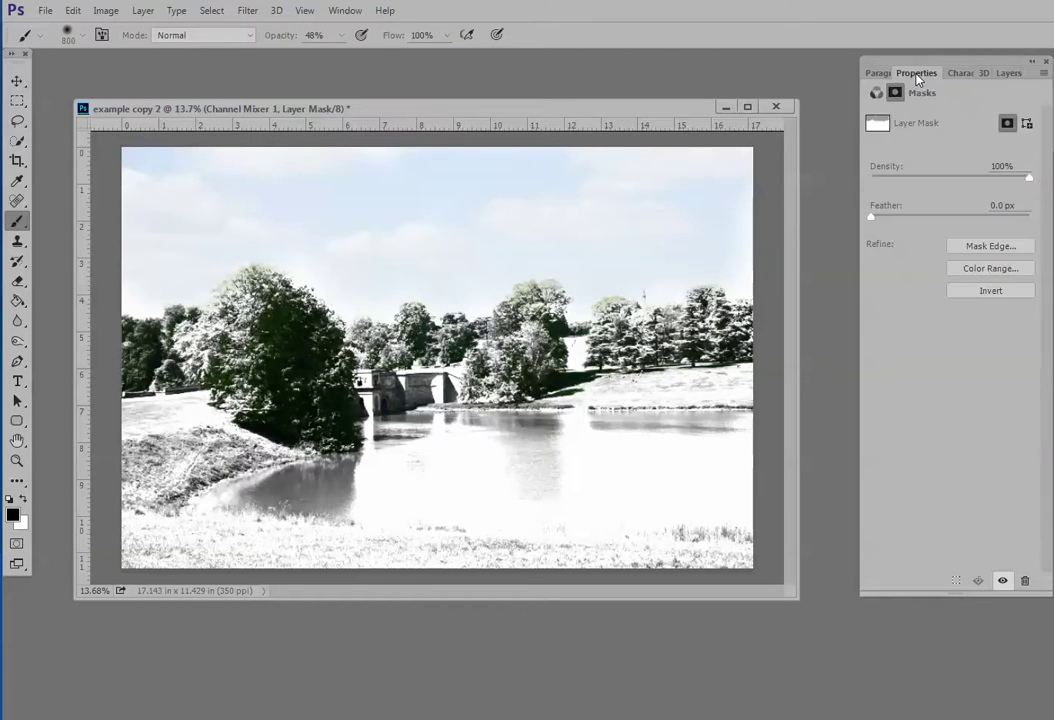
left_click(1006, 74)
double_click(898, 159)
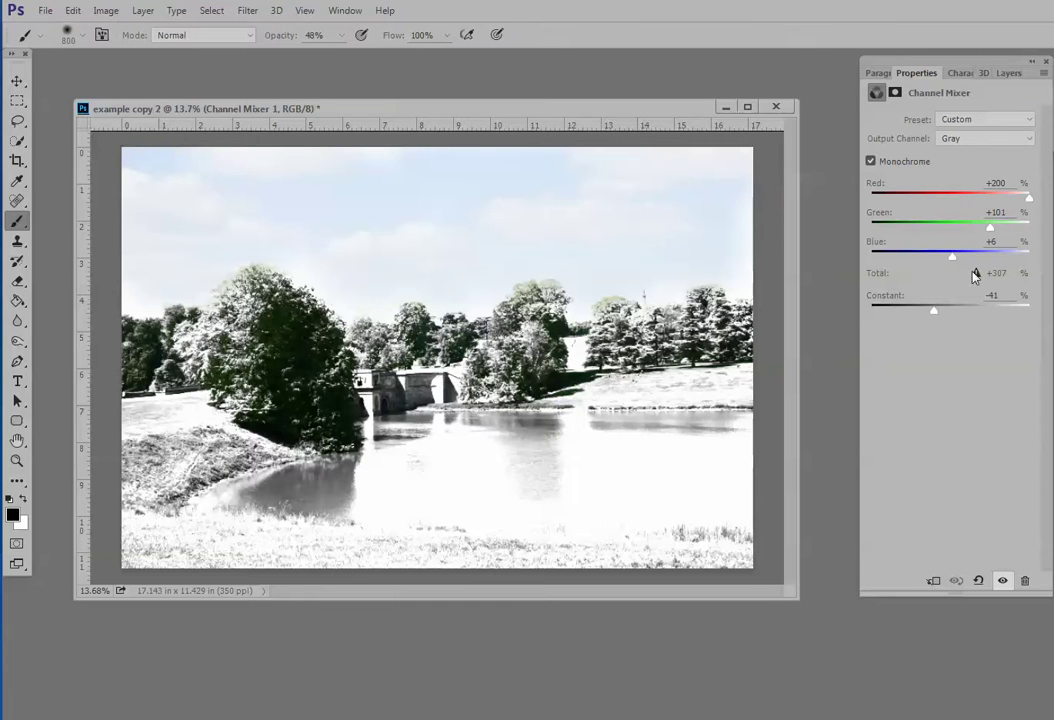
left_click_drag(952, 262, 913, 262)
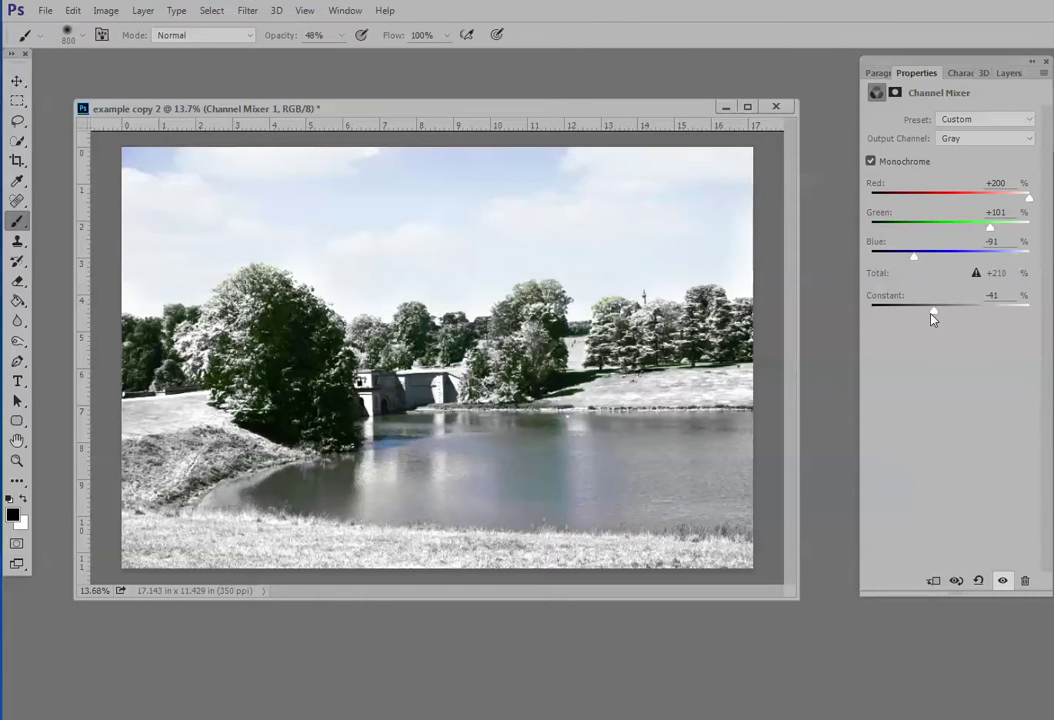
left_click_drag(931, 312, 925, 315)
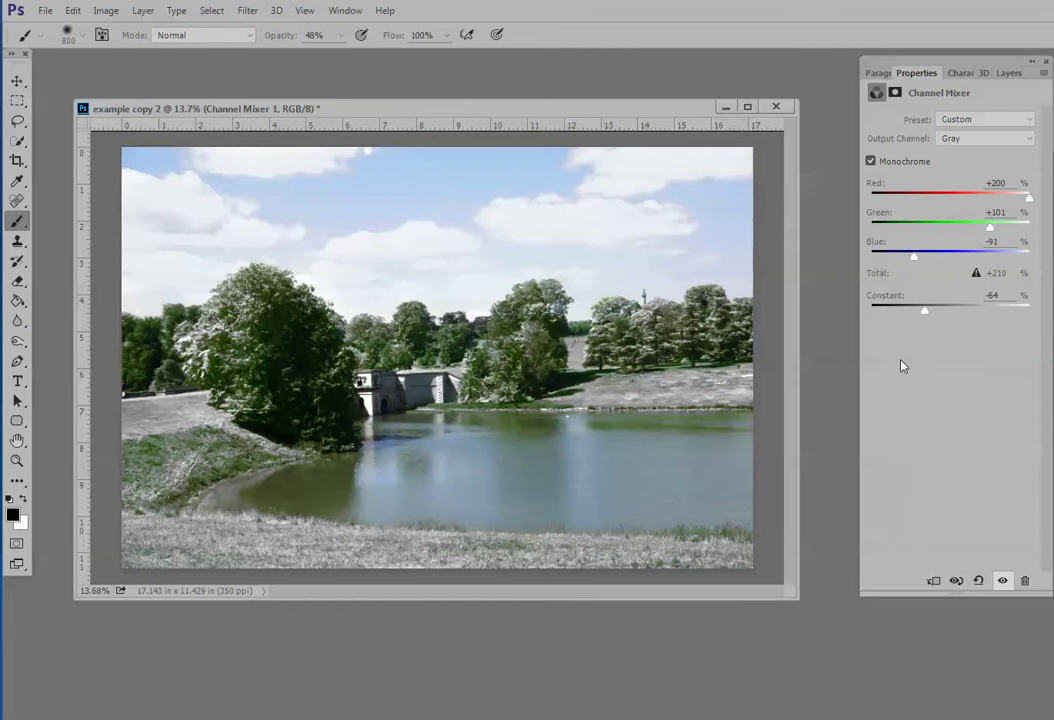
left_click_drag(917, 262, 930, 272)
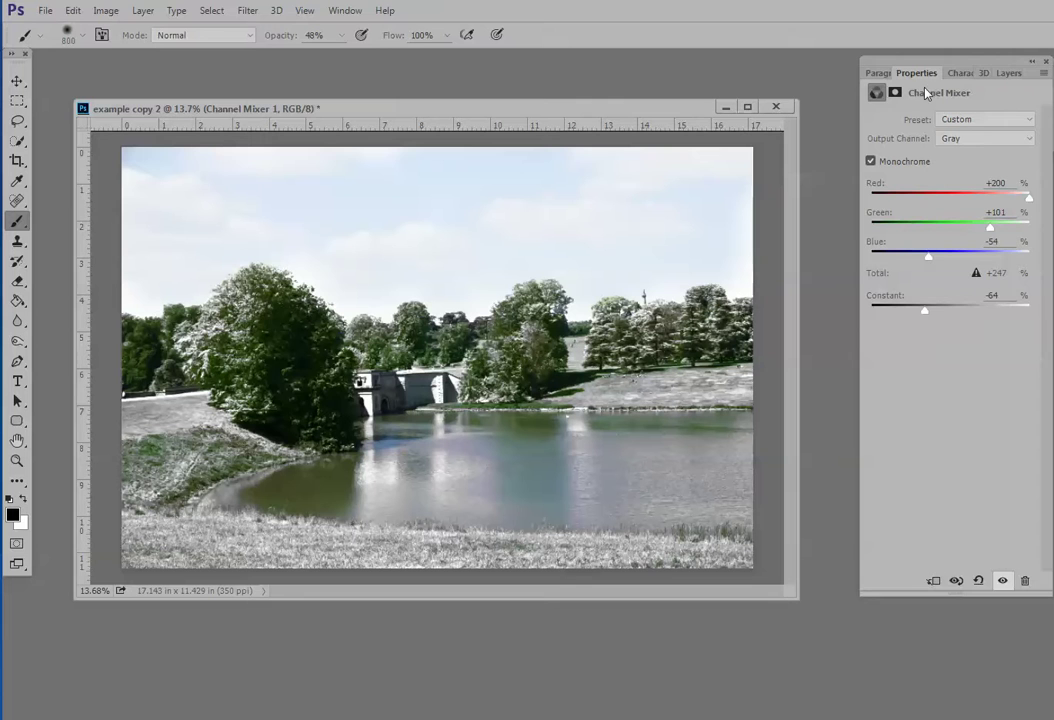
Paint another black stroke over the sky on the Channel Mixer 1 layer mask to bring back more of its color.
left_click(1005, 73)
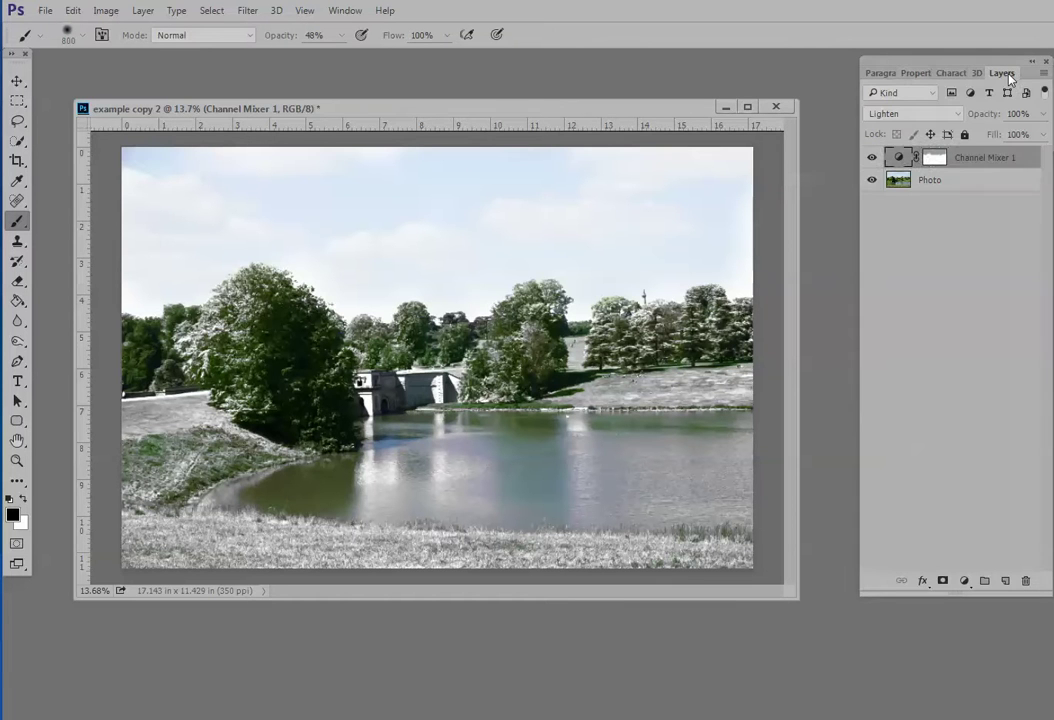
left_click(933, 157)
mouse_move(143, 163)
left_mouse_down()
mouse_move(143, 211)
mouse_move(166, 172)
mouse_move(190, 219)
mouse_move(245, 211)
mouse_move(298, 171)
mouse_move(393, 248)
mouse_move(476, 250)
mouse_move(498, 276)
mouse_move(546, 234)
mouse_move(586, 227)
mouse_move(604, 188)
mouse_move(628, 221)
mouse_move(683, 248)
mouse_move(732, 252)
mouse_move(733, 177)
mouse_move(629, 256)
mouse_move(379, 166)
left_mouse_up()
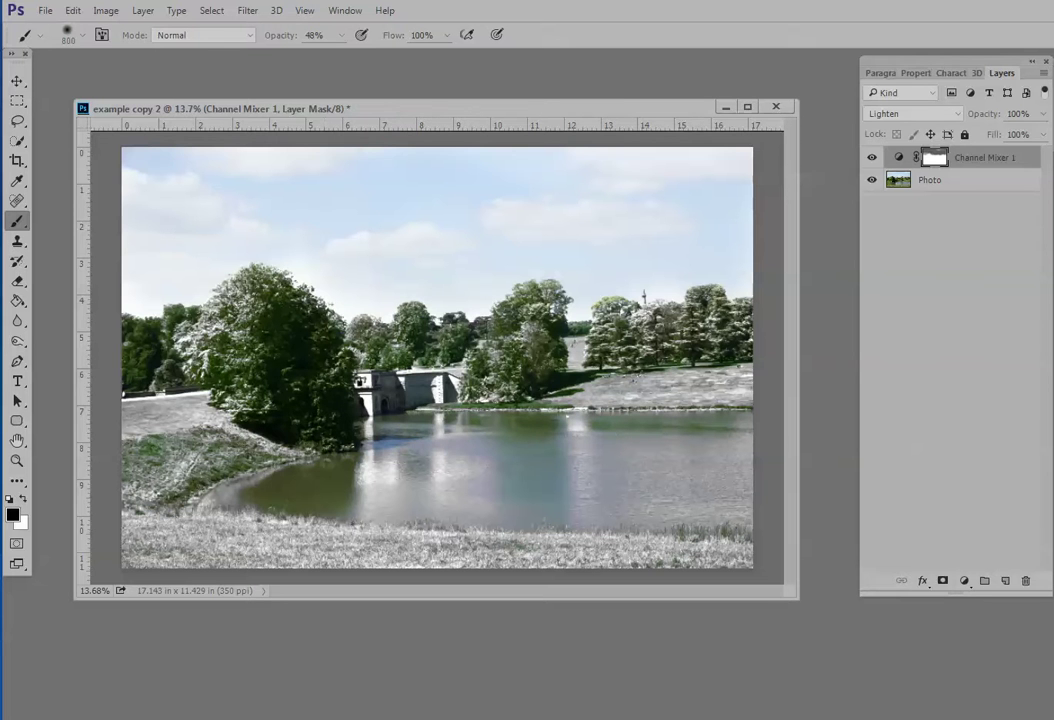
Copy the Stormy Weather Overlay layer from example copy 3 into example copy 2 and close example copy 3.
mouse_move(0, 280)
left_mouse_down()
mouse_move(212, 280)
mouse_move(708, 329)
mouse_move(697, 376)
left_mouse_up()
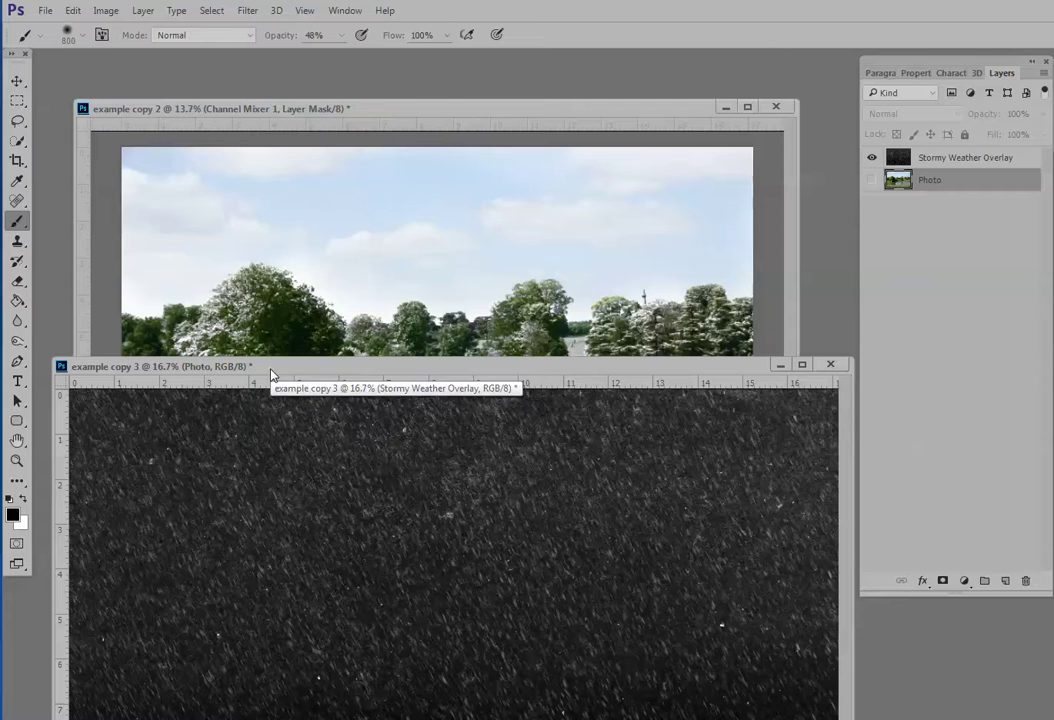
left_click(17, 80)
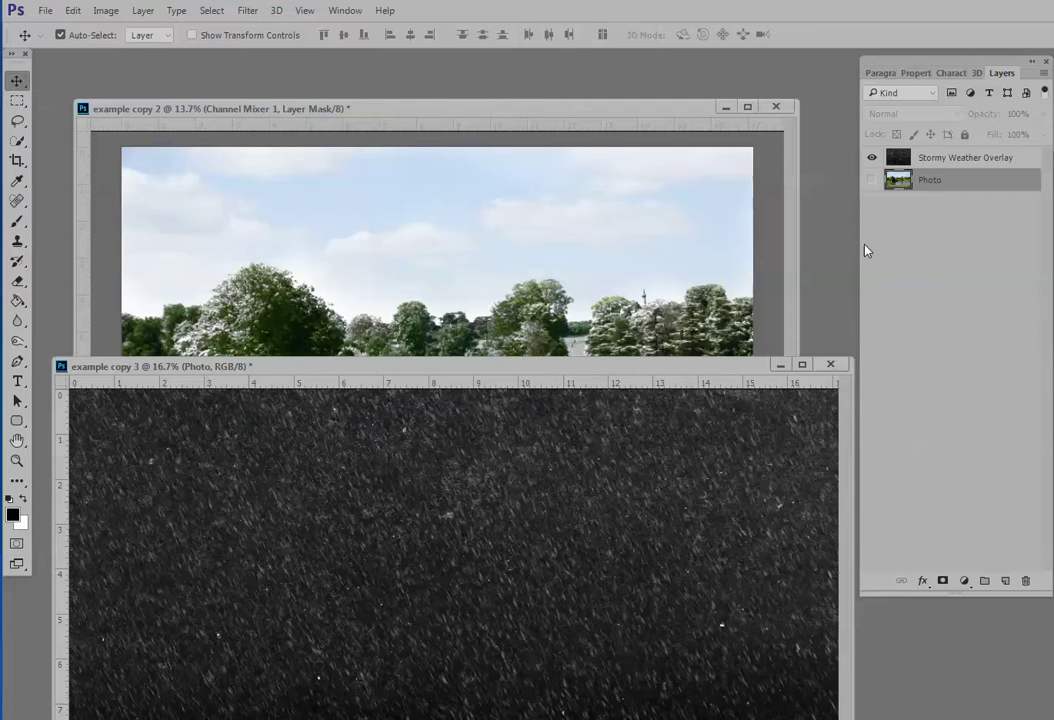
left_click(680, 440)
left_click_drag(948, 162, 447, 224)
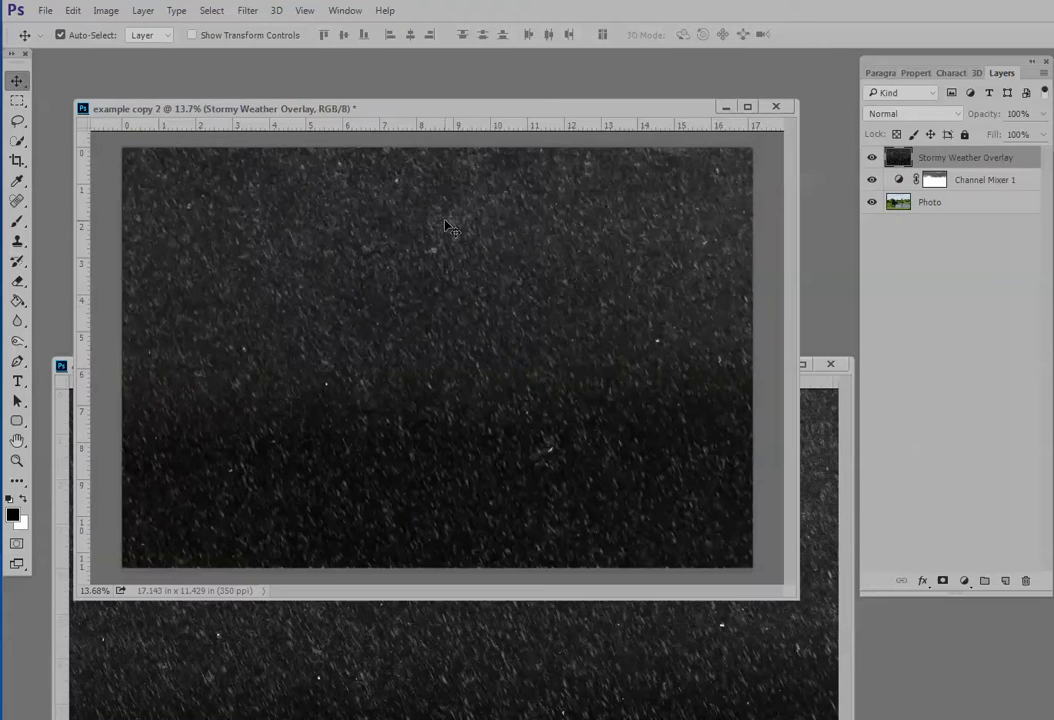
left_click(830, 364)
left_click(756, 312)
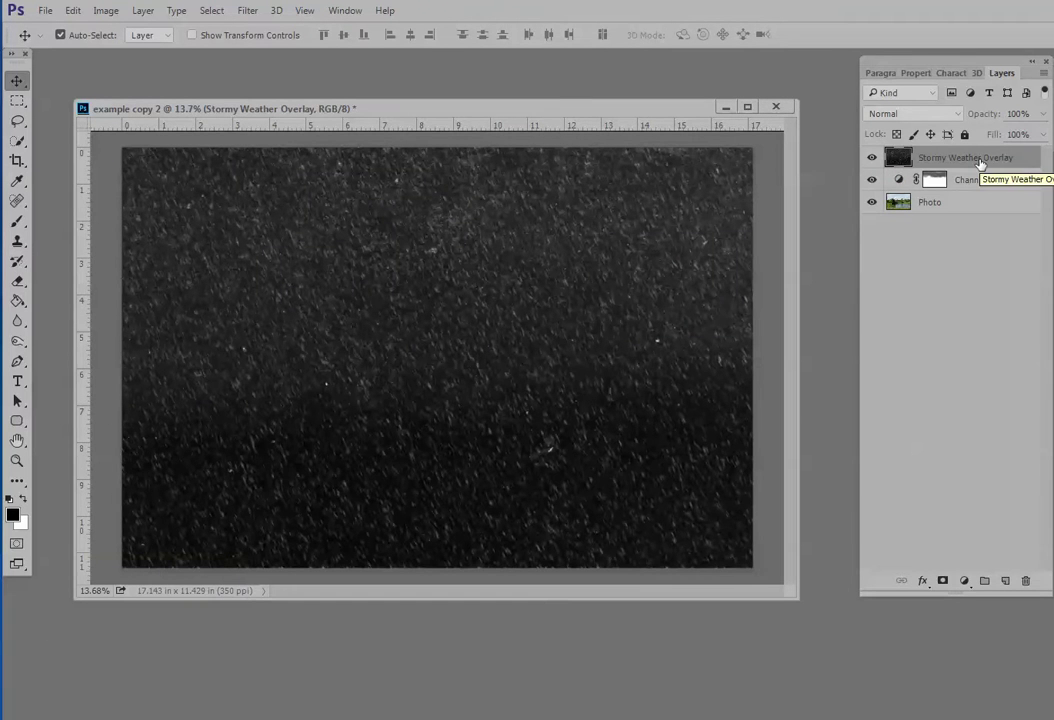
Set the Stormy Weather Overlay layer's blending mode to Screen and examine the falling snow over the photo.
left_click(918, 118)
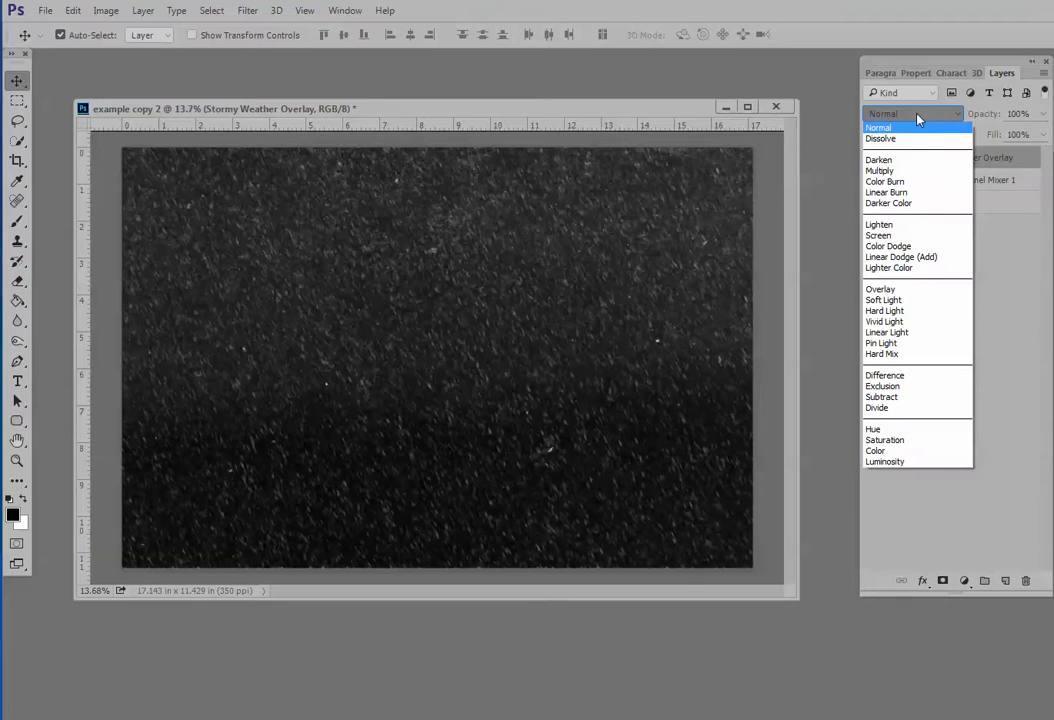
left_click(915, 303)
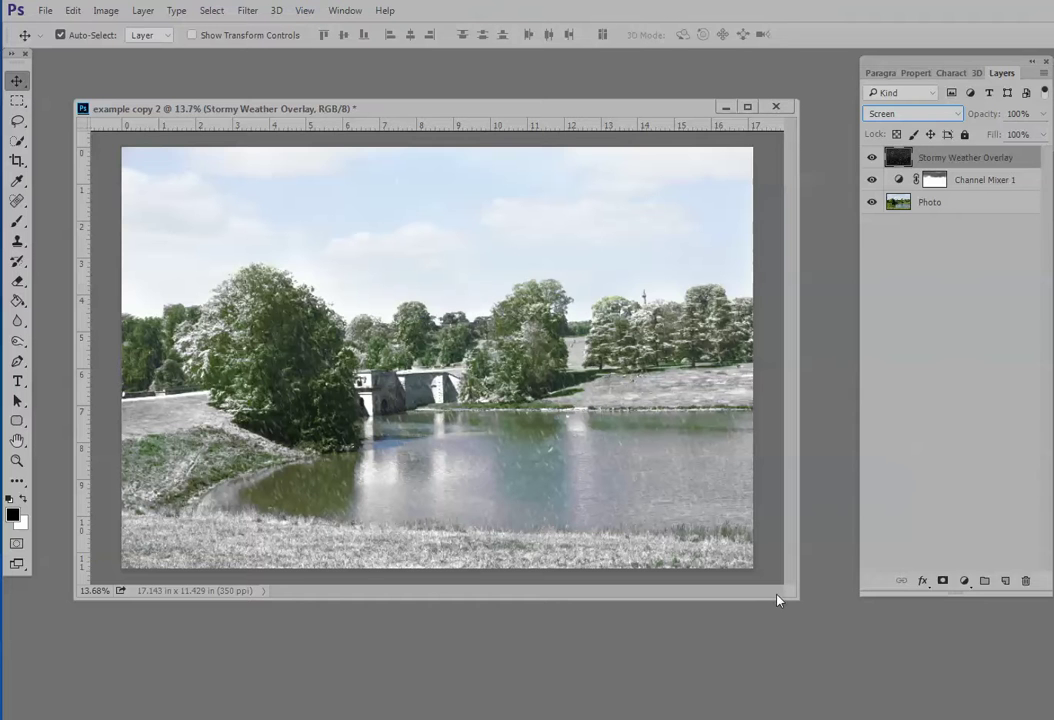
left_click_drag(797, 599, 849, 676)
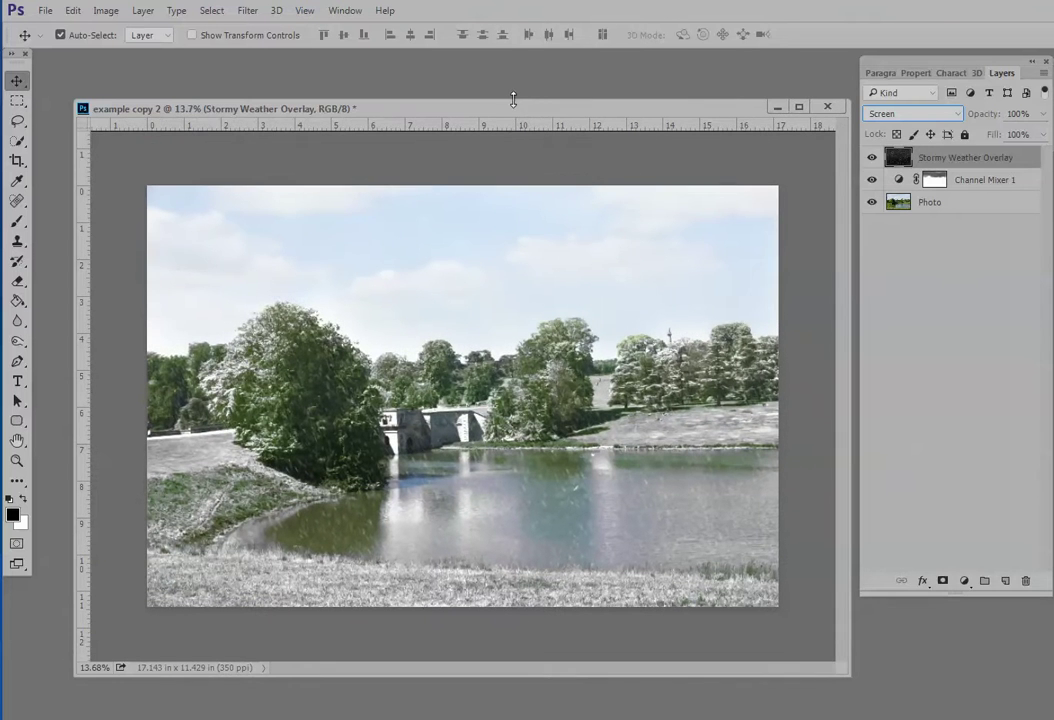
left_click_drag(513, 99, 513, 46)
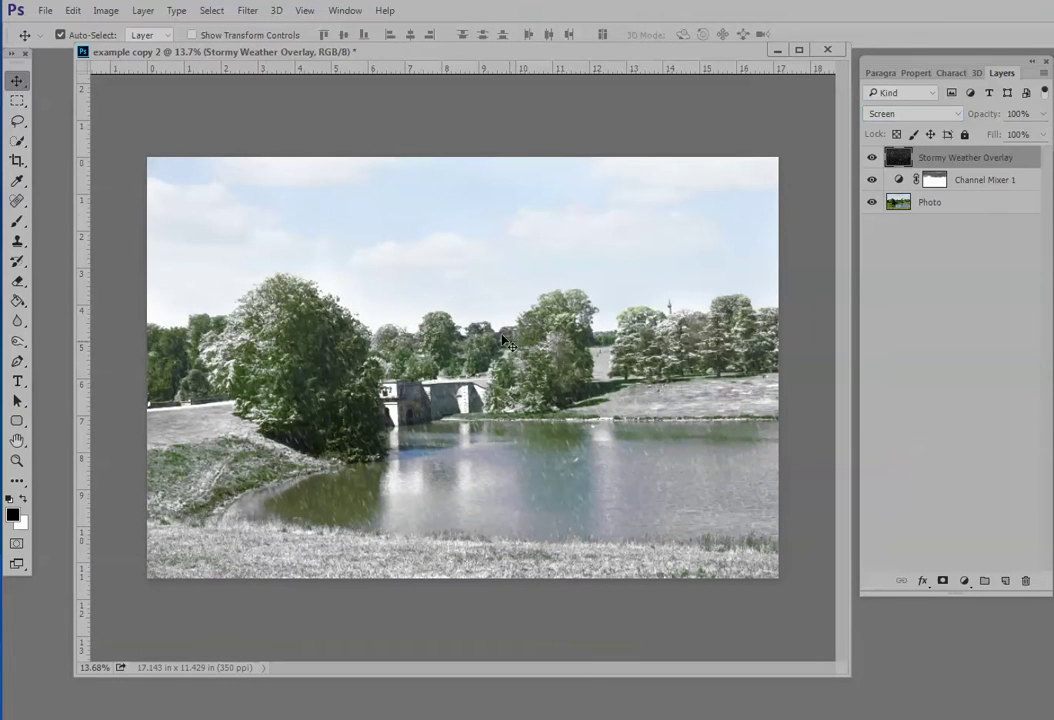
key("ctrl+0")
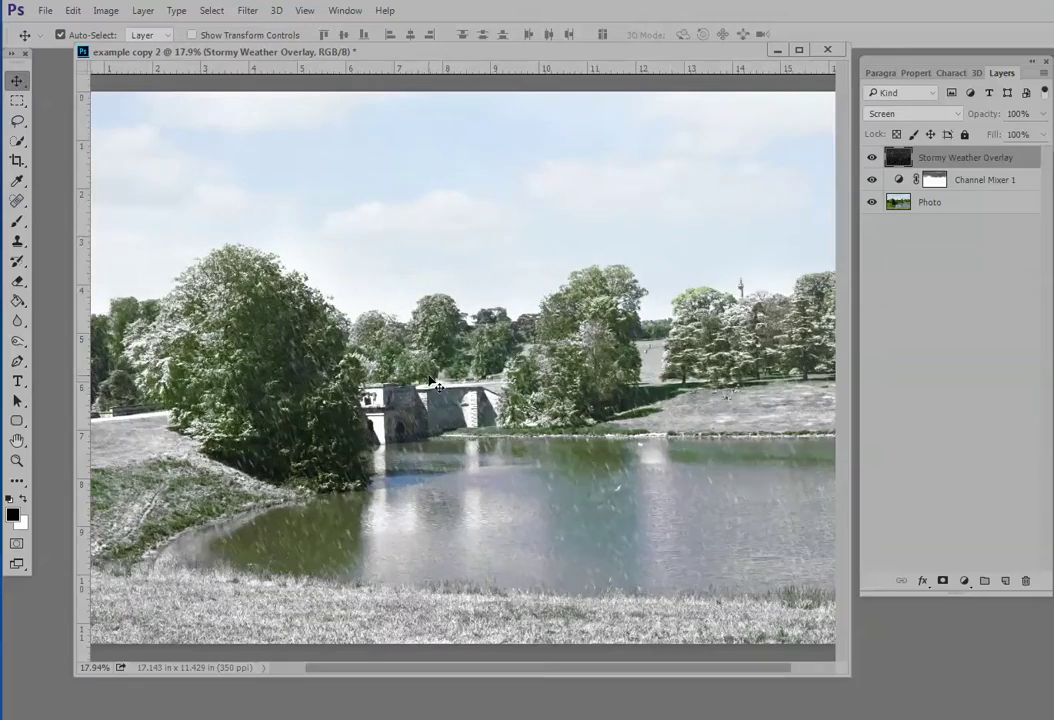
scroll(429, 379, "up", 5)
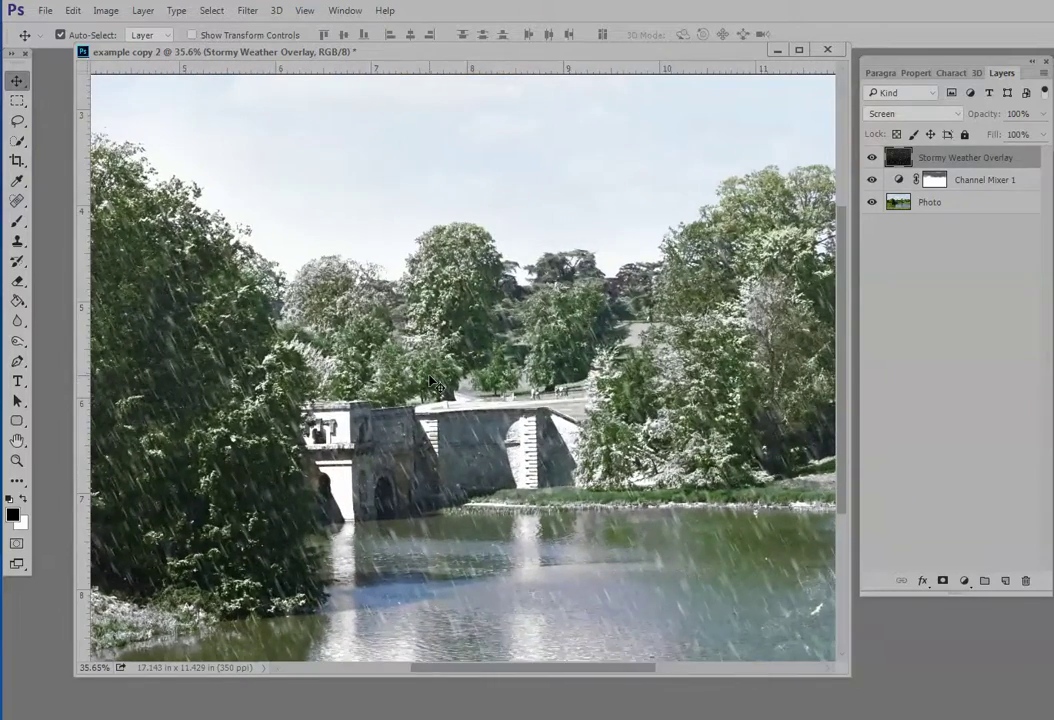
scroll(431, 380, "down", 5)
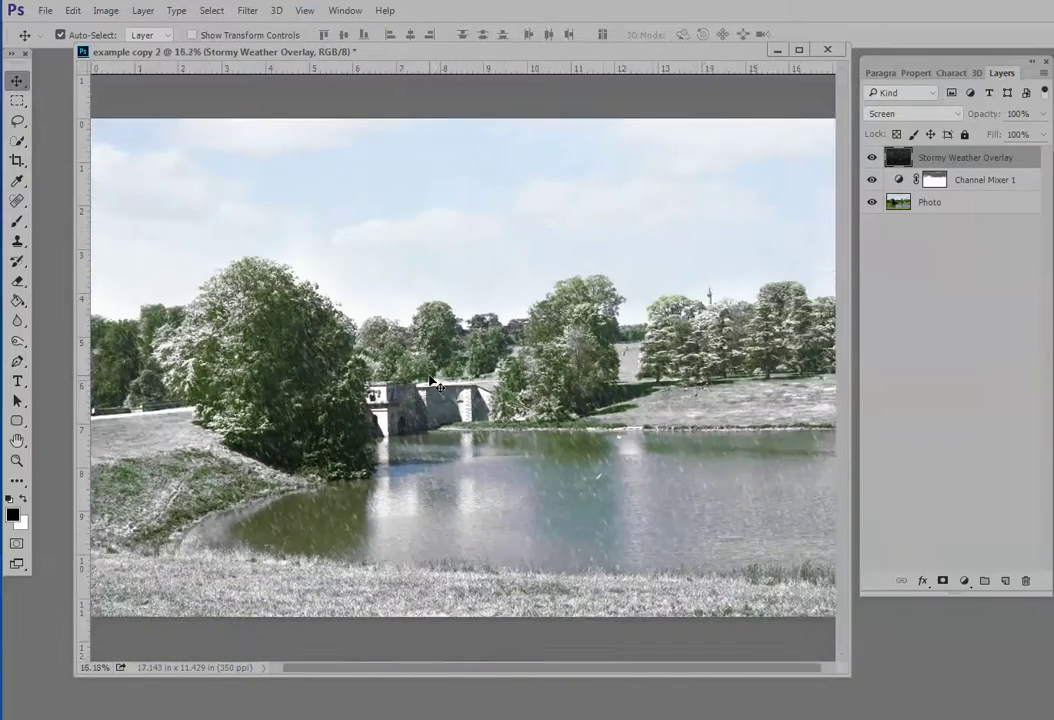
scroll(431, 380, "down", 1)
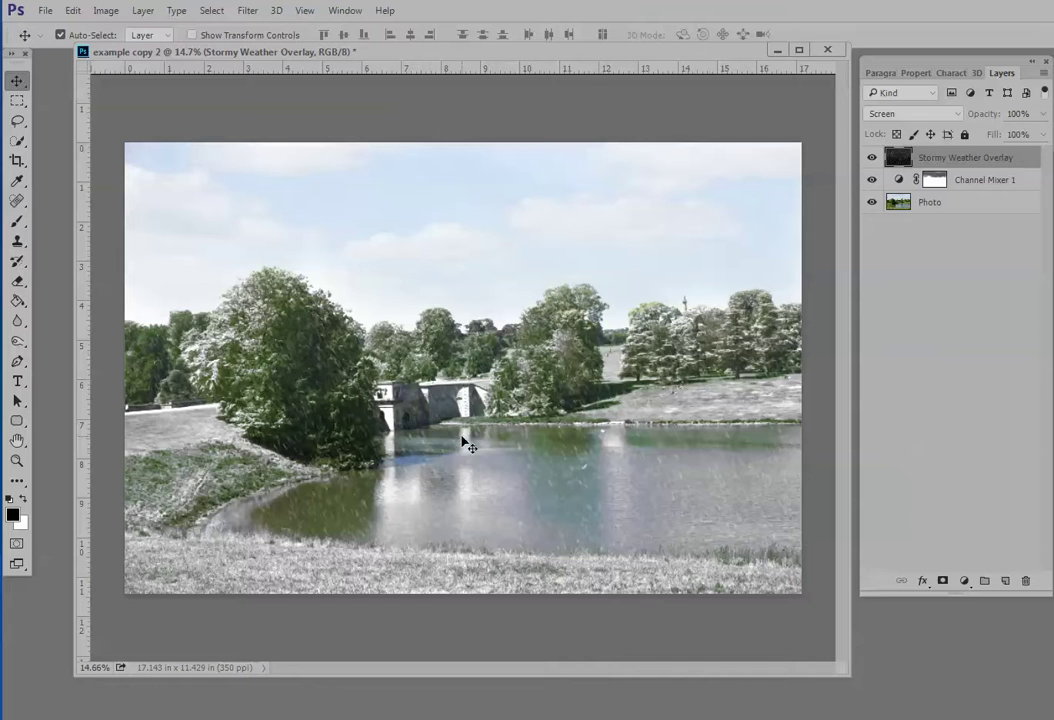